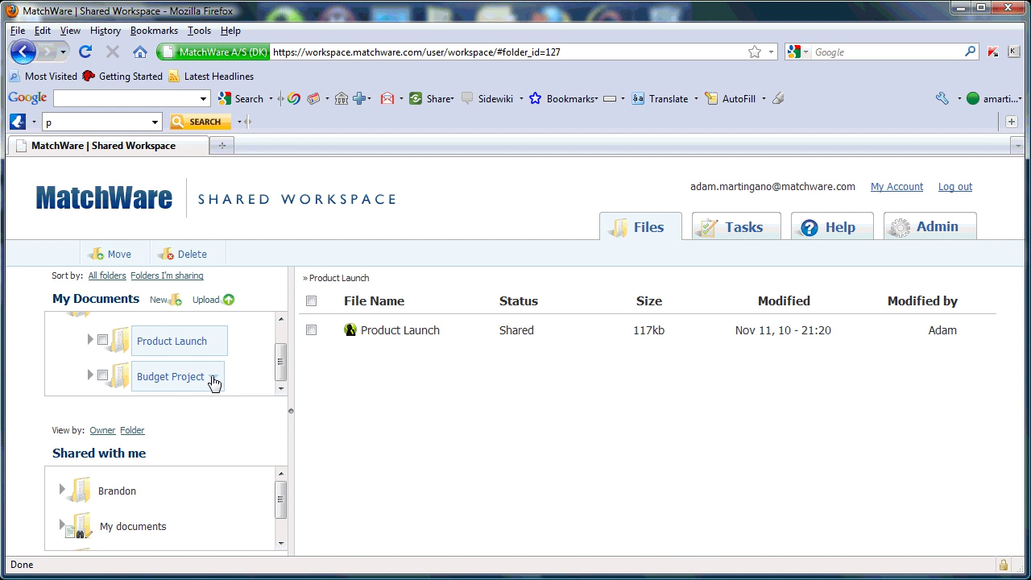
Step: Check the sharing options of the Budget Project folder and the member list of the file in the Product Launch folder
click(213, 382)
click(163, 415)
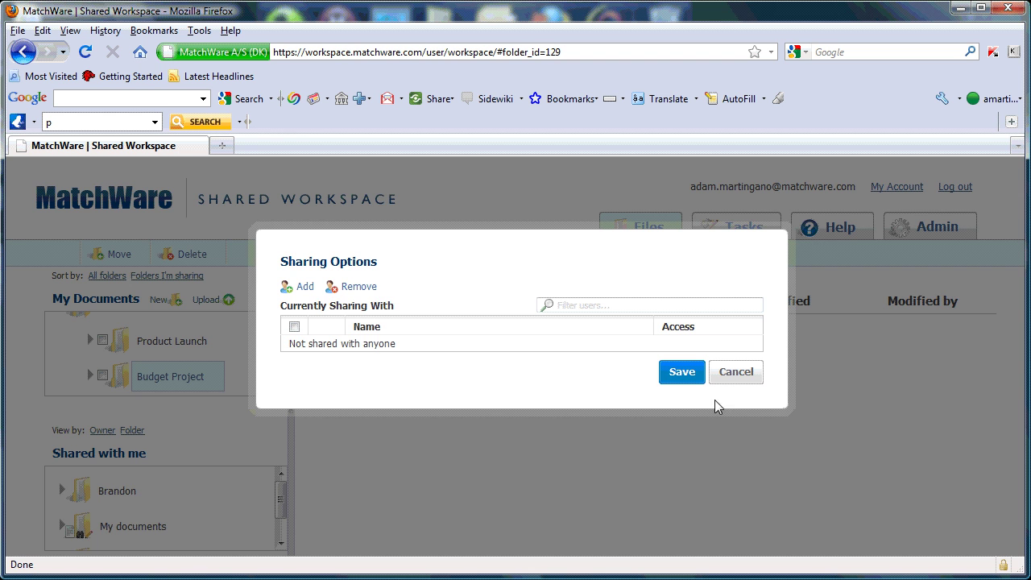
click(733, 376)
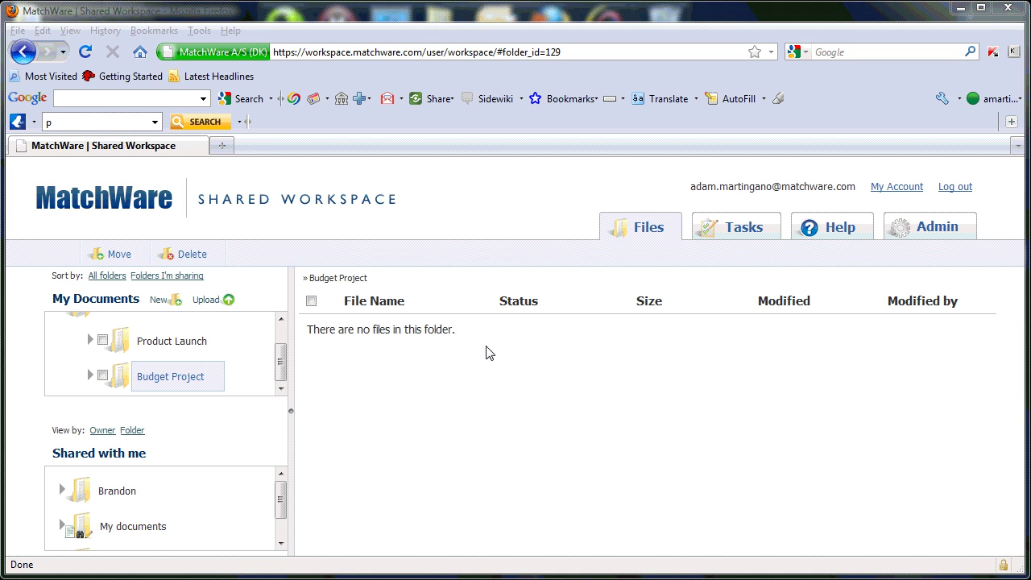
click(169, 342)
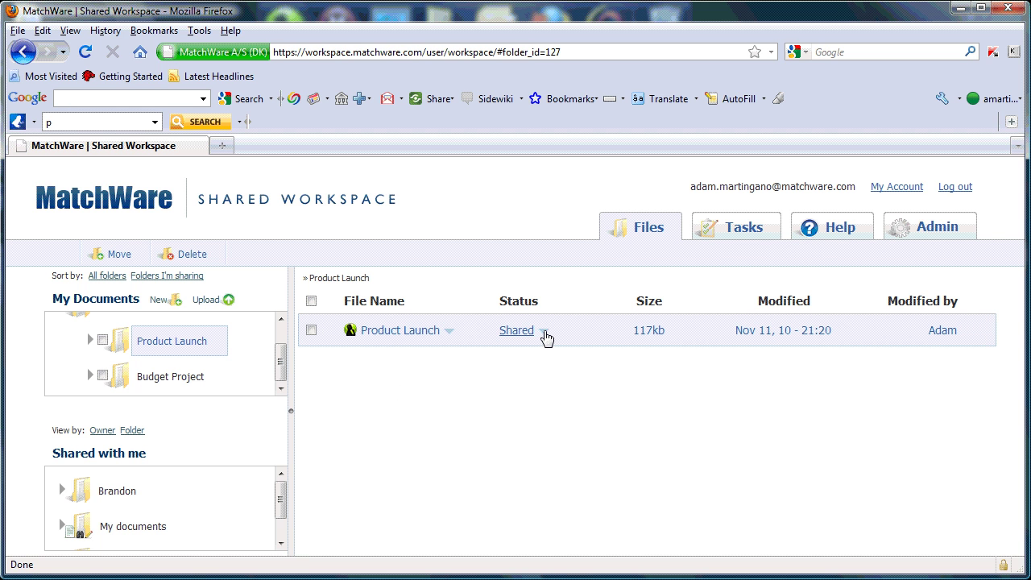
click(545, 331)
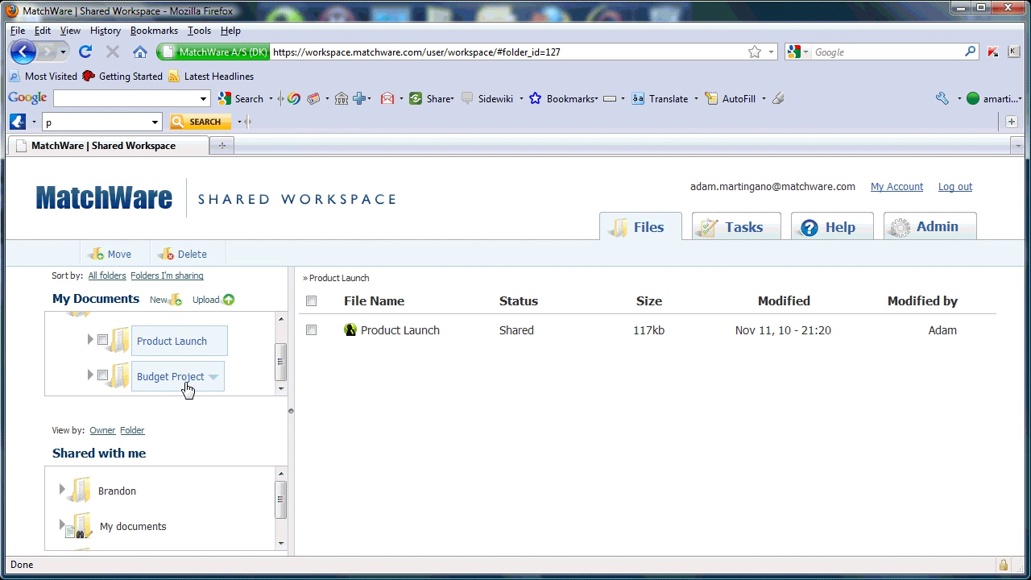
Step: Move the Product Launch file from the Product Launch folder to the Budget Project folder under My Documents
click(311, 330)
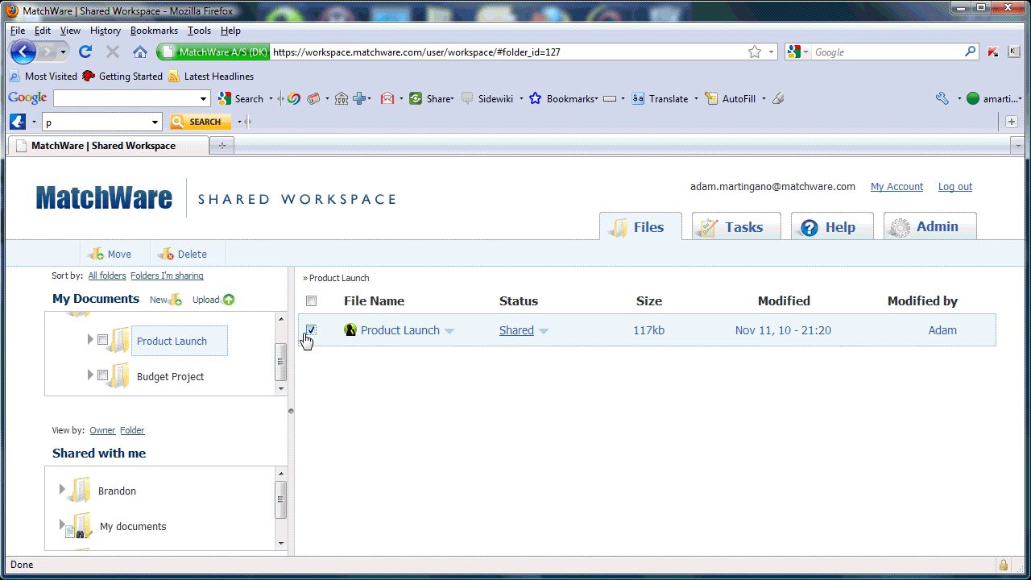
click(117, 255)
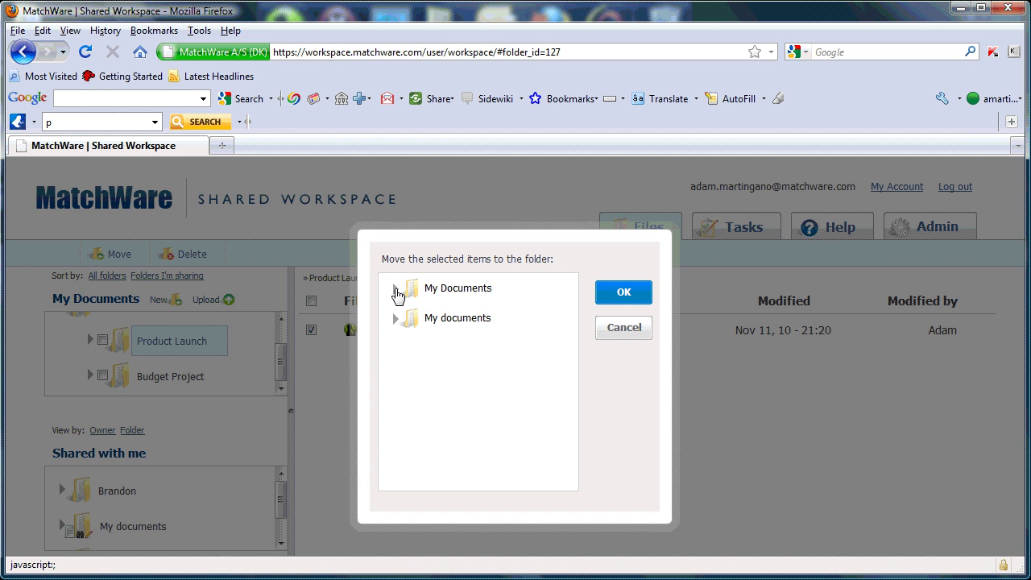
click(396, 290)
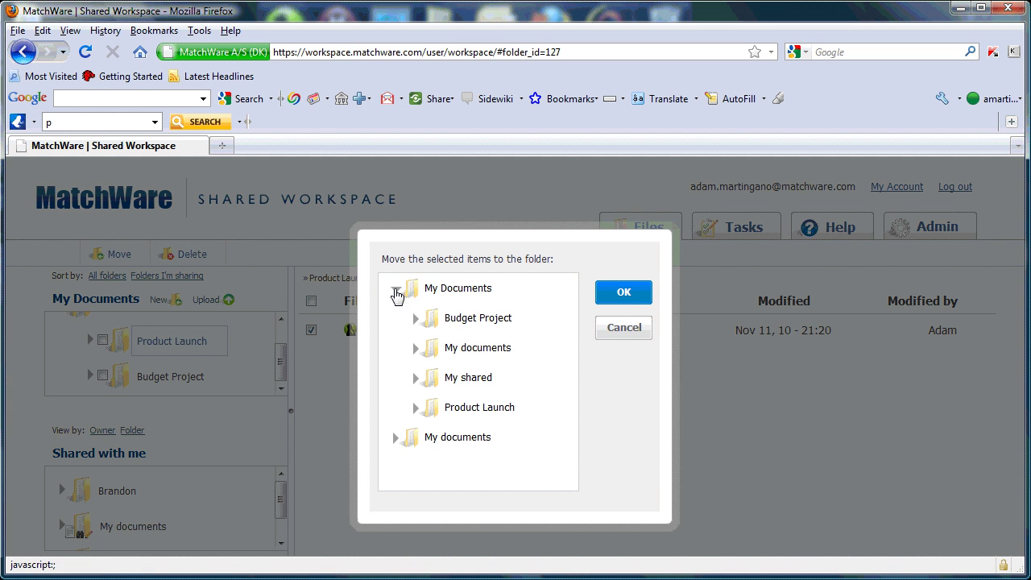
click(477, 319)
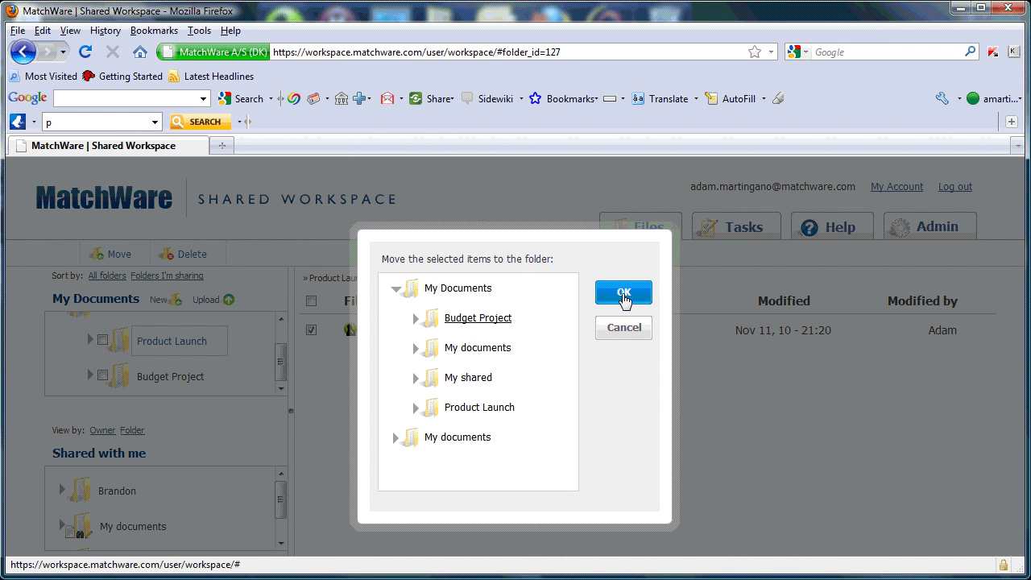
click(624, 293)
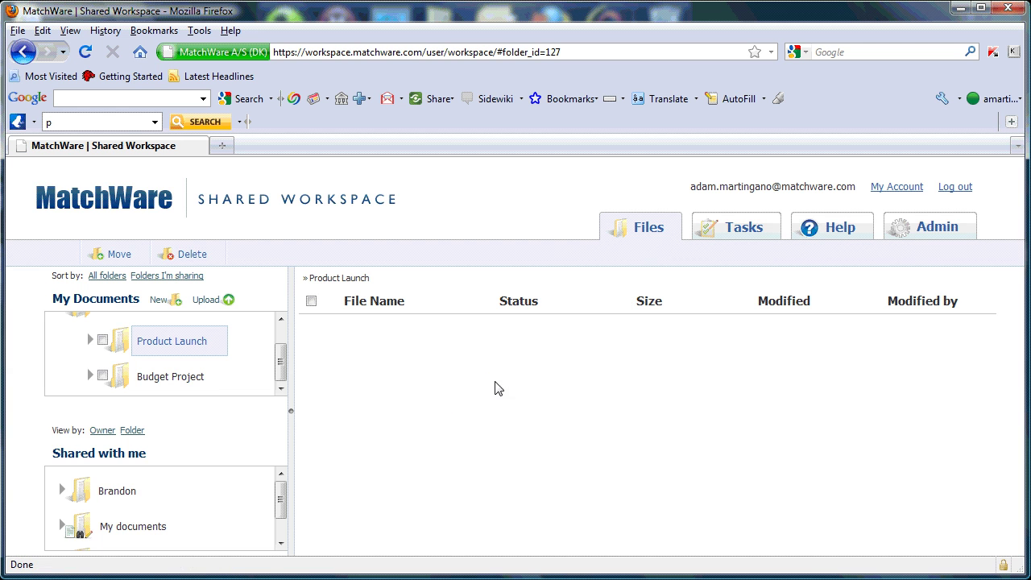
Step: Open the Budget Project folder and check who the Product Launch file is shared with
click(170, 376)
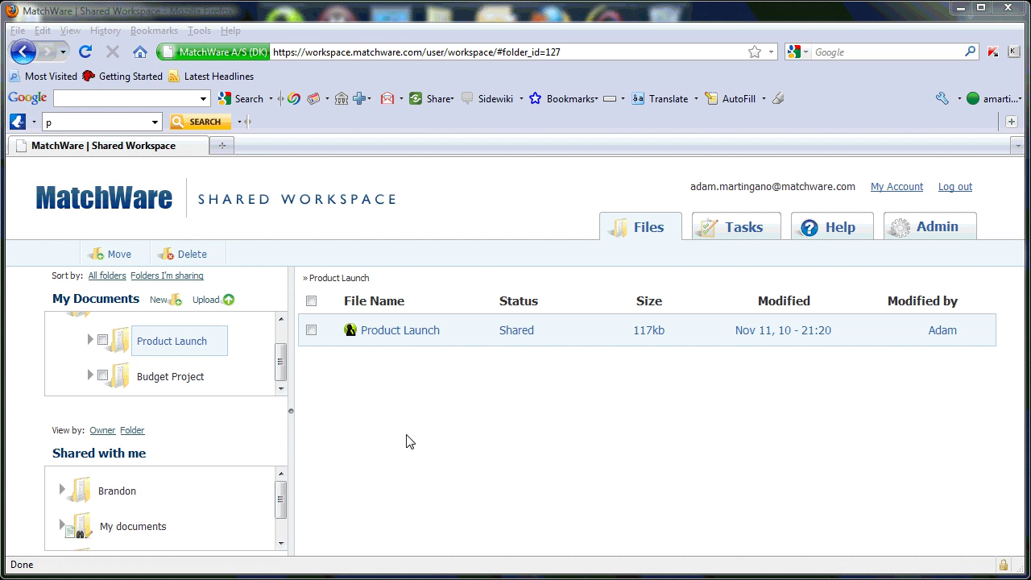
mouse_move(389, 338)
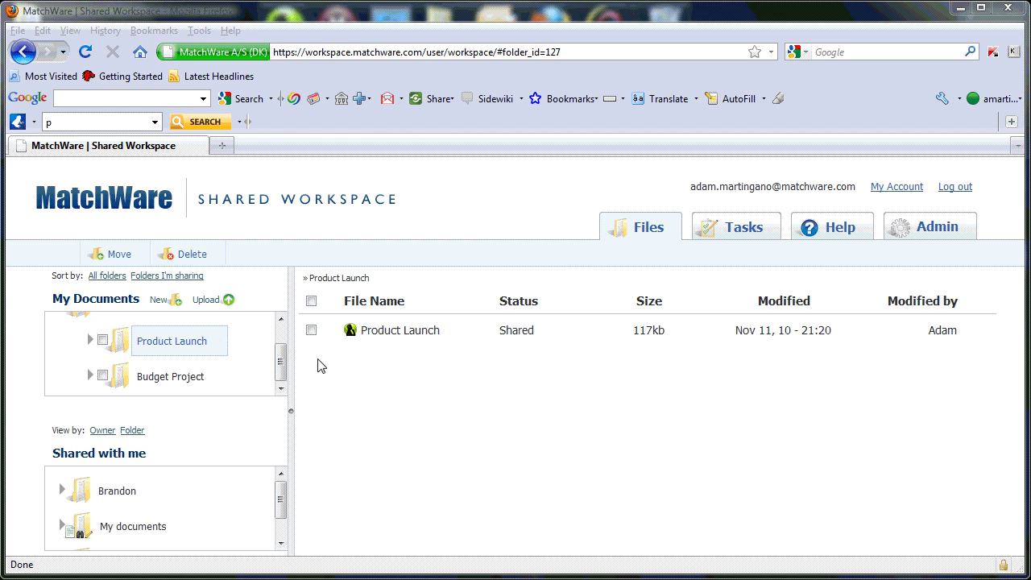
click(543, 335)
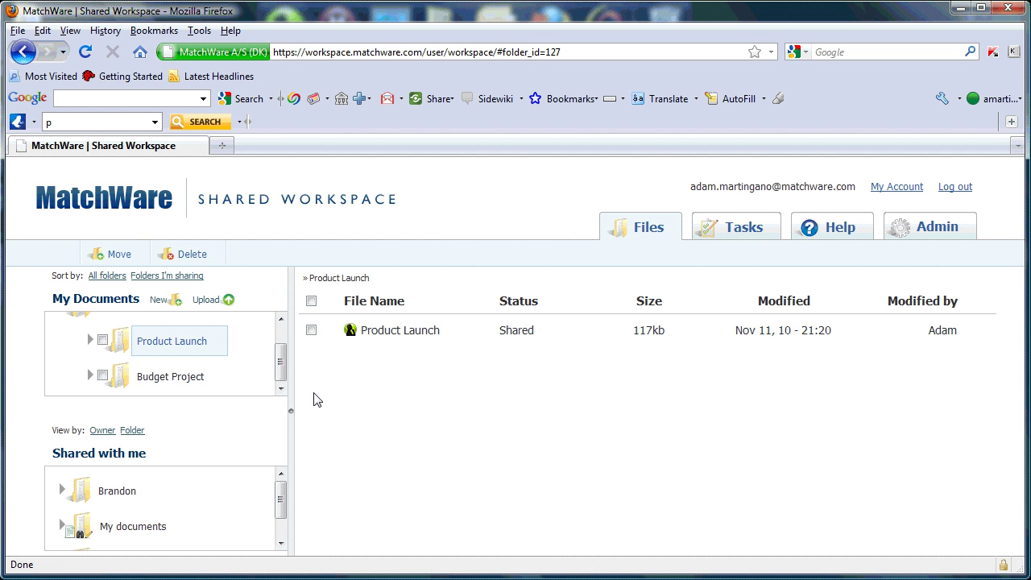
Step: Share the Budget Project folder with the sixth listed internal user, granting edit access, and send that user the invitation email
click(213, 379)
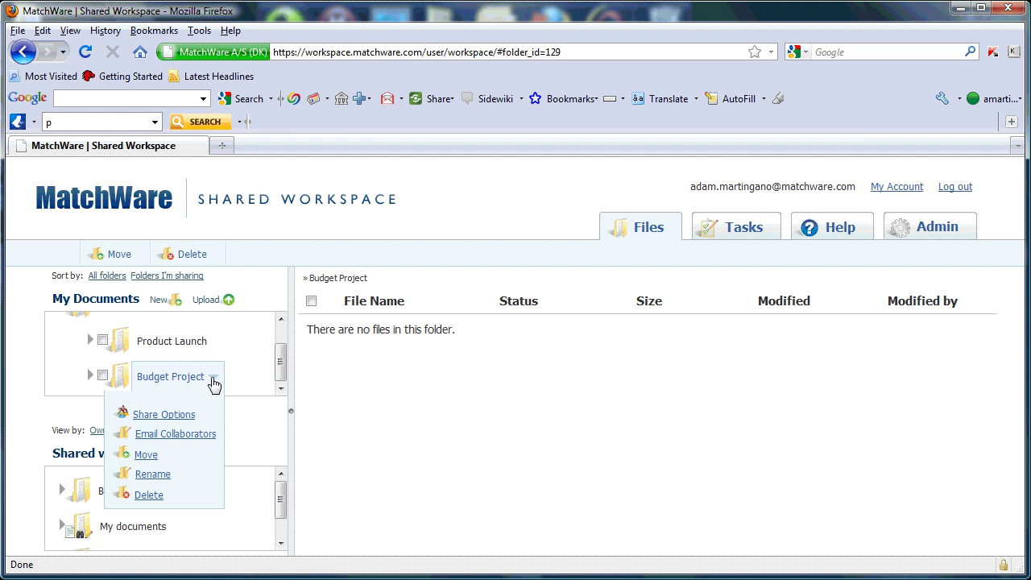
click(179, 415)
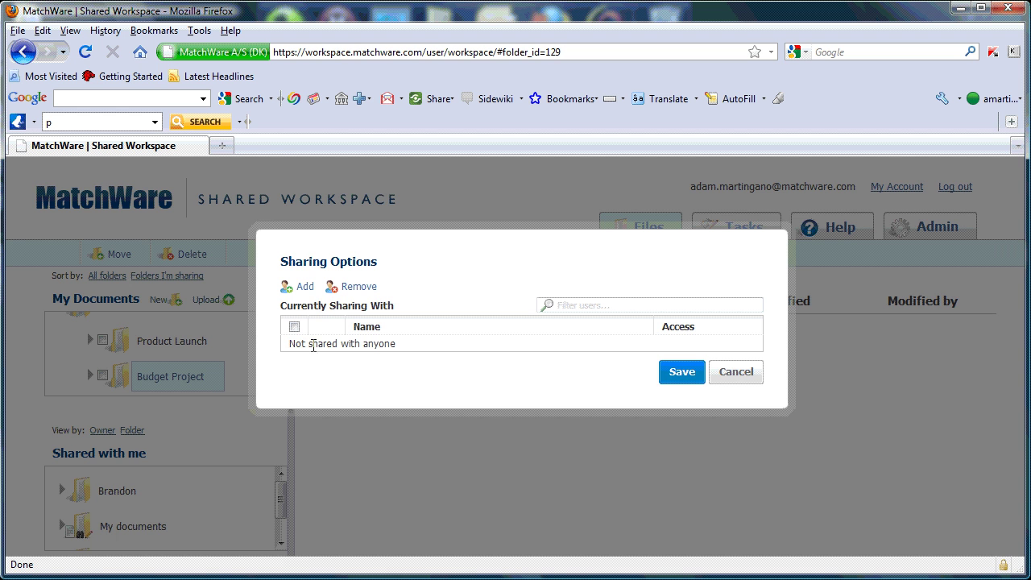
click(307, 287)
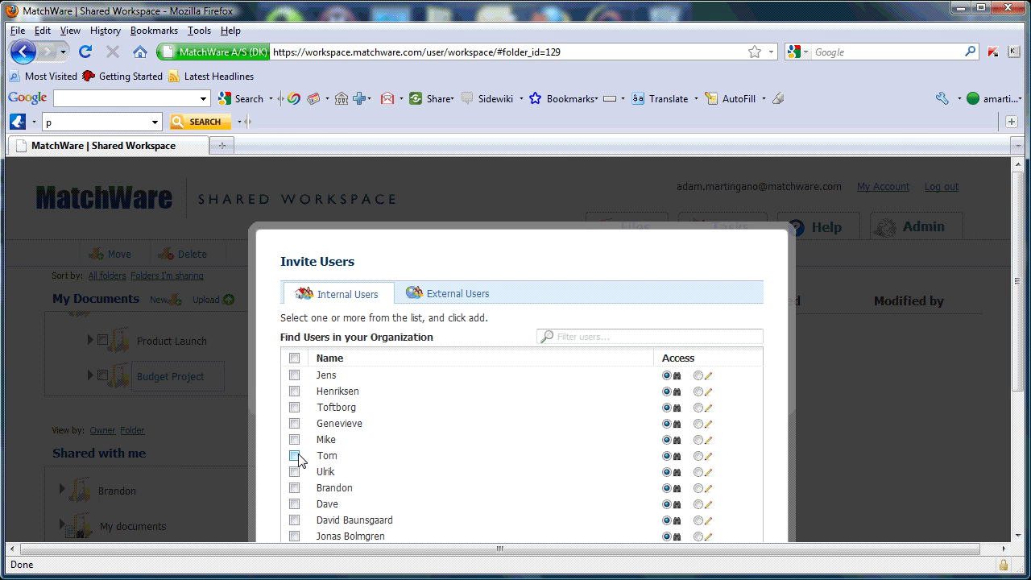
click(296, 456)
click(697, 456)
scroll(644, 444, down, 5)
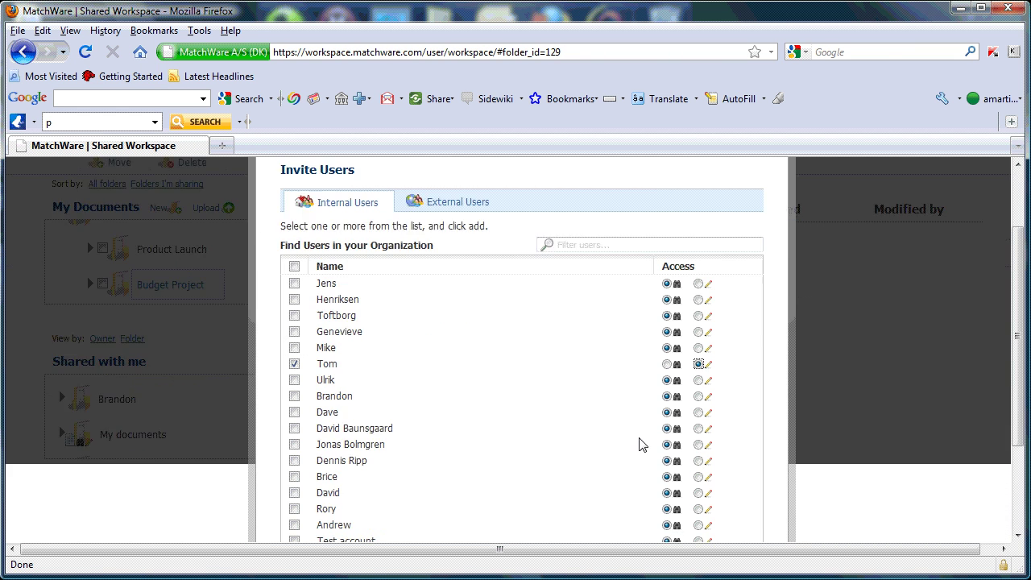
click(681, 498)
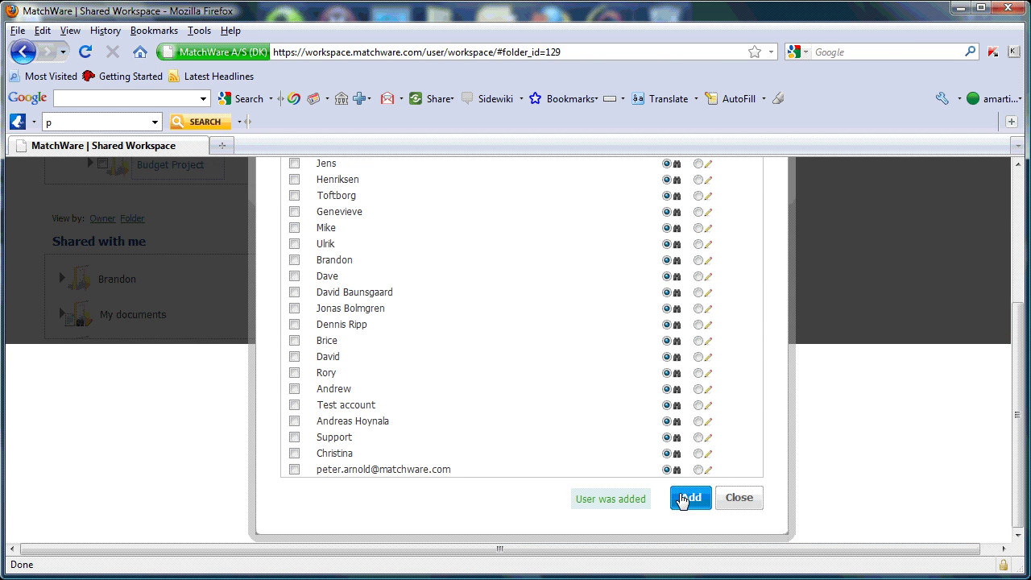
click(739, 499)
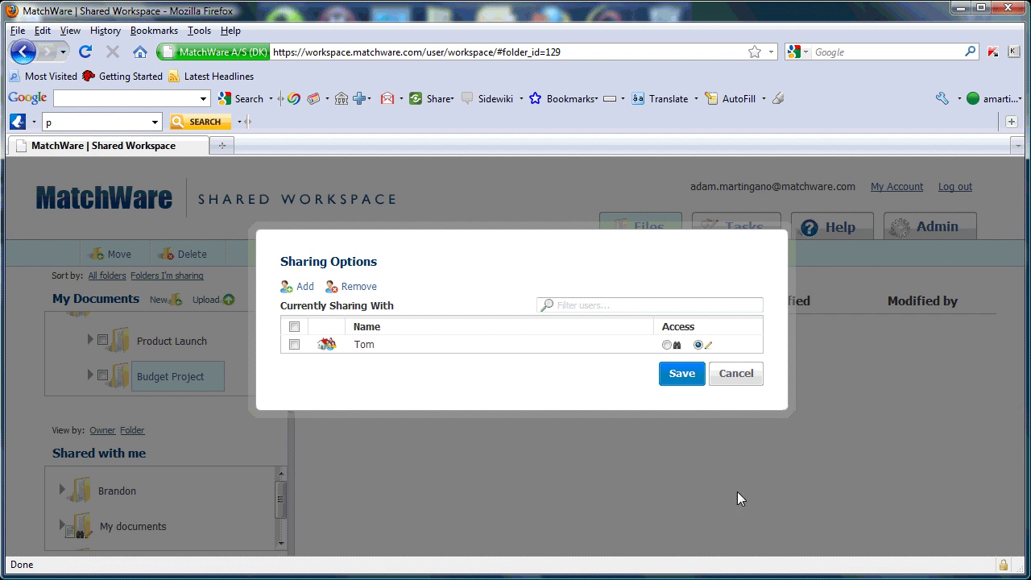
click(685, 376)
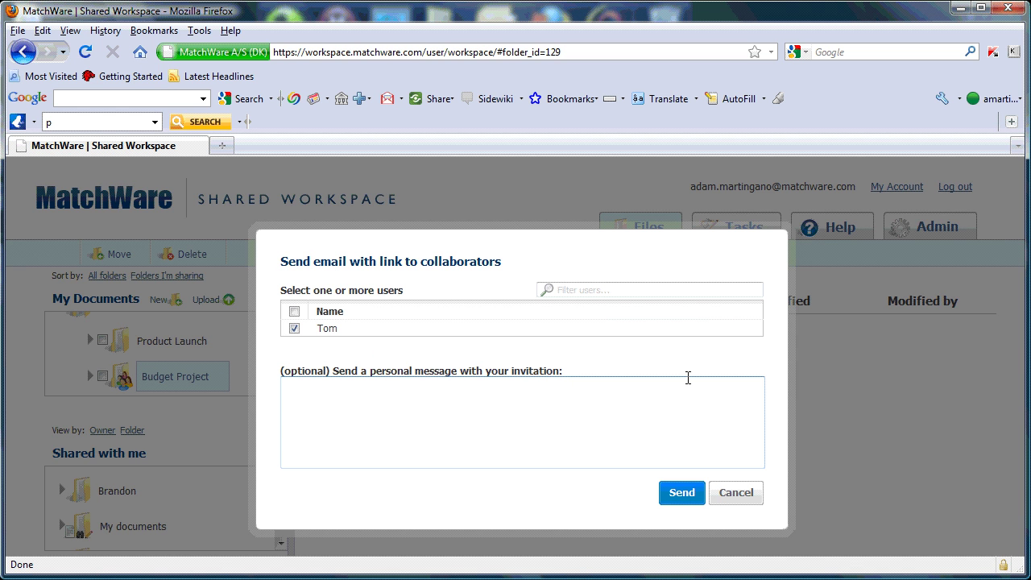
click(685, 493)
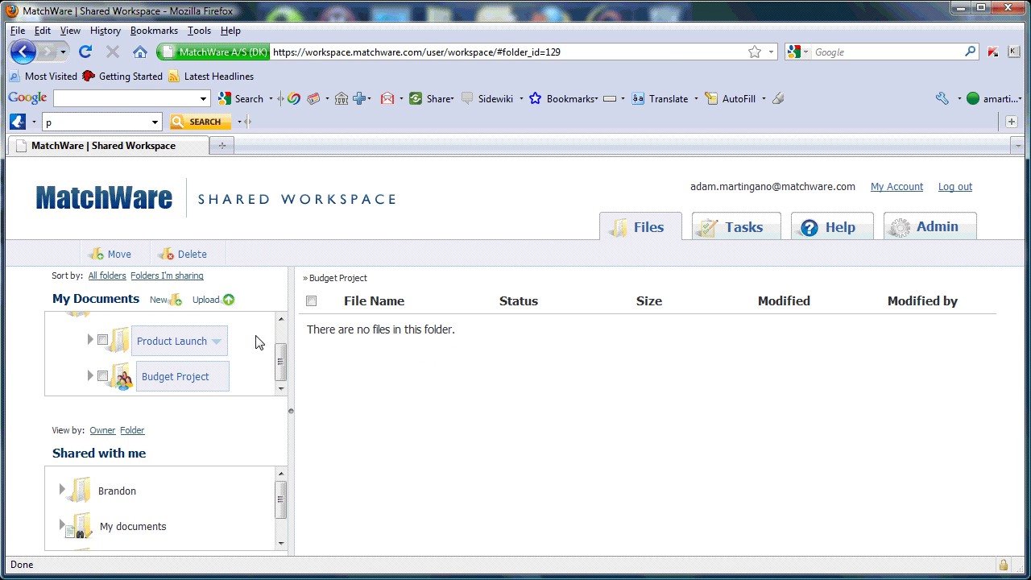
Step: Check the Product Launch file's members and move the file from the Product Launch folder to the shared Budget Project folder
click(177, 344)
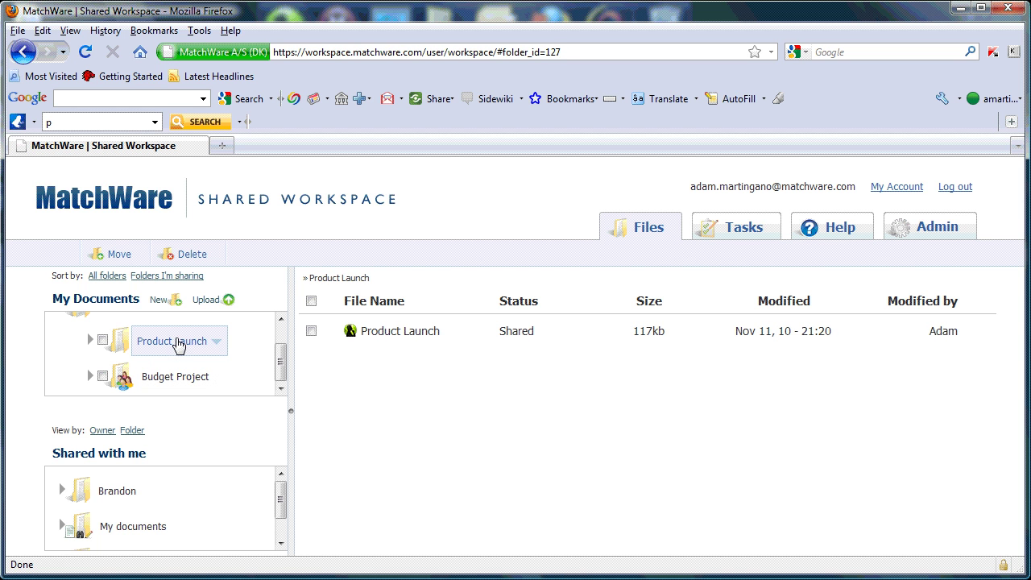
click(312, 332)
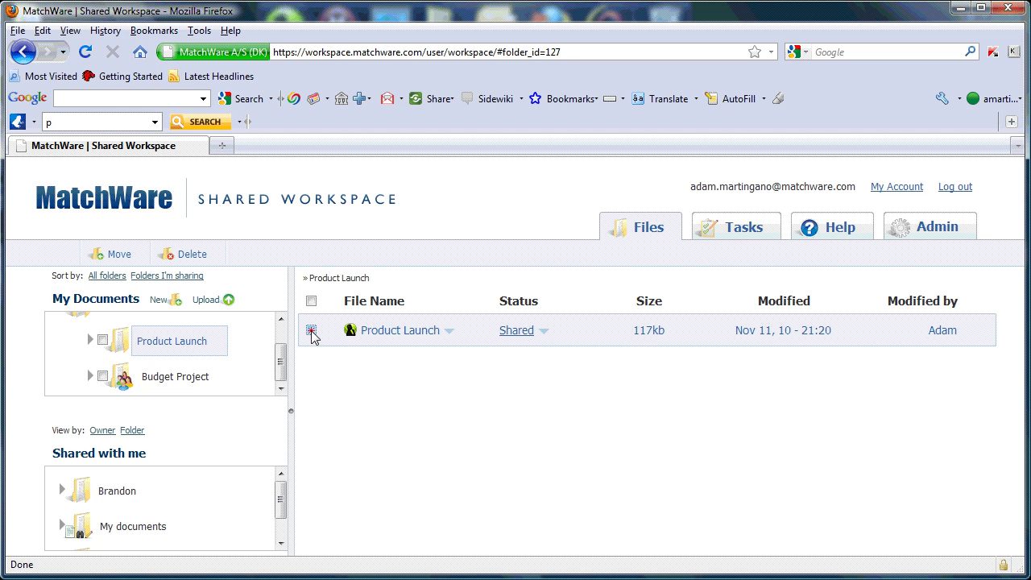
click(544, 331)
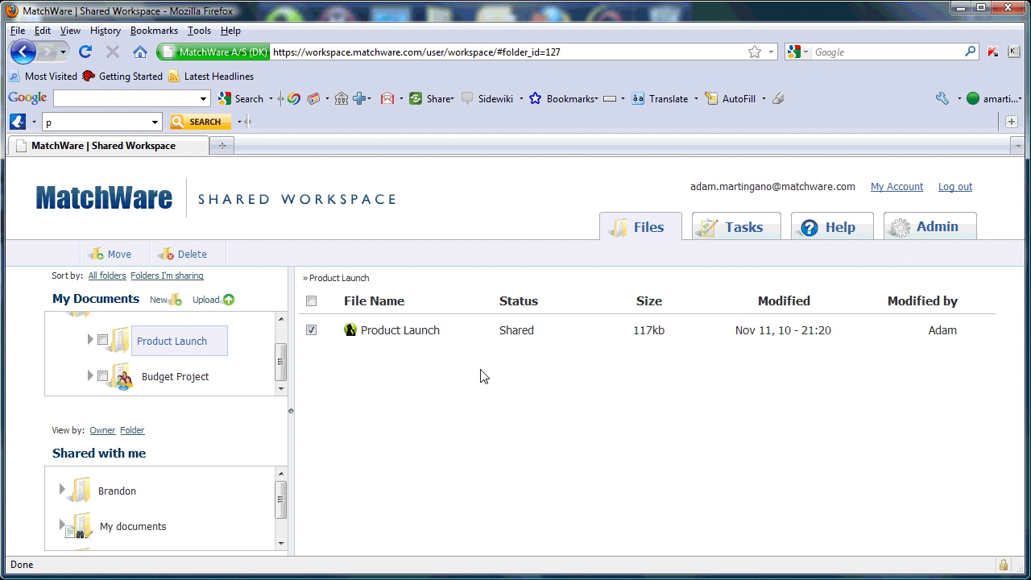
click(116, 256)
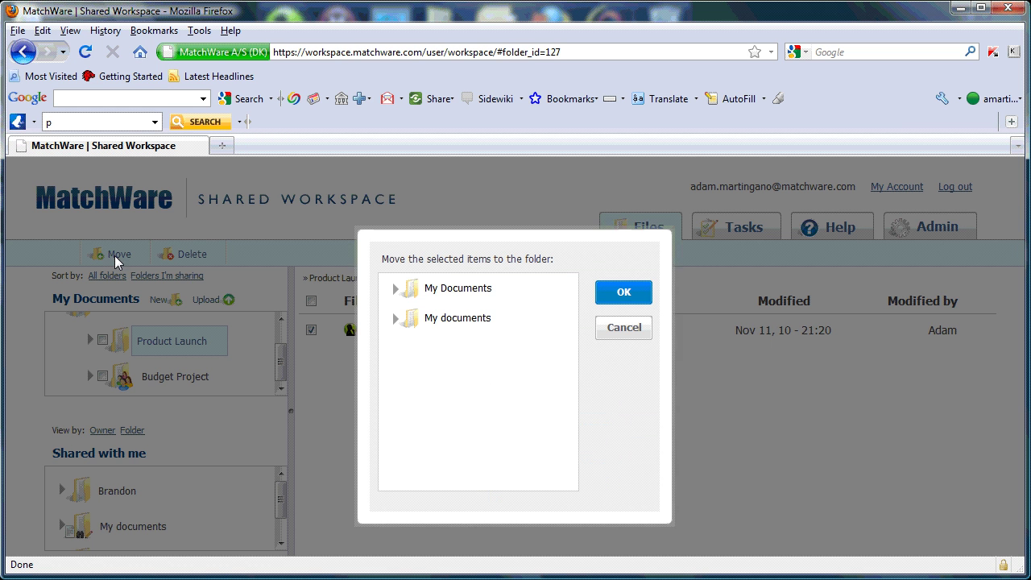
click(394, 290)
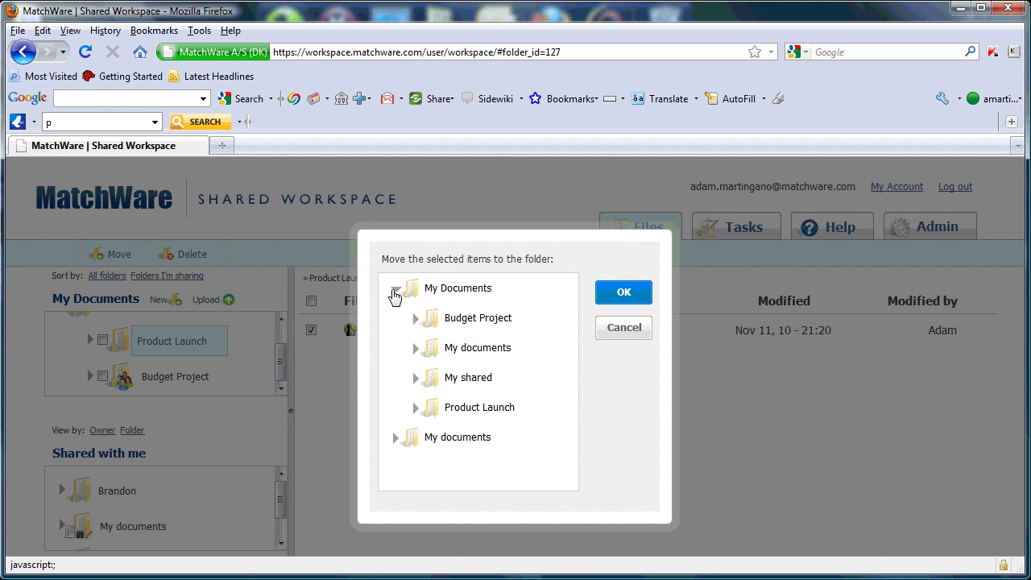
click(622, 293)
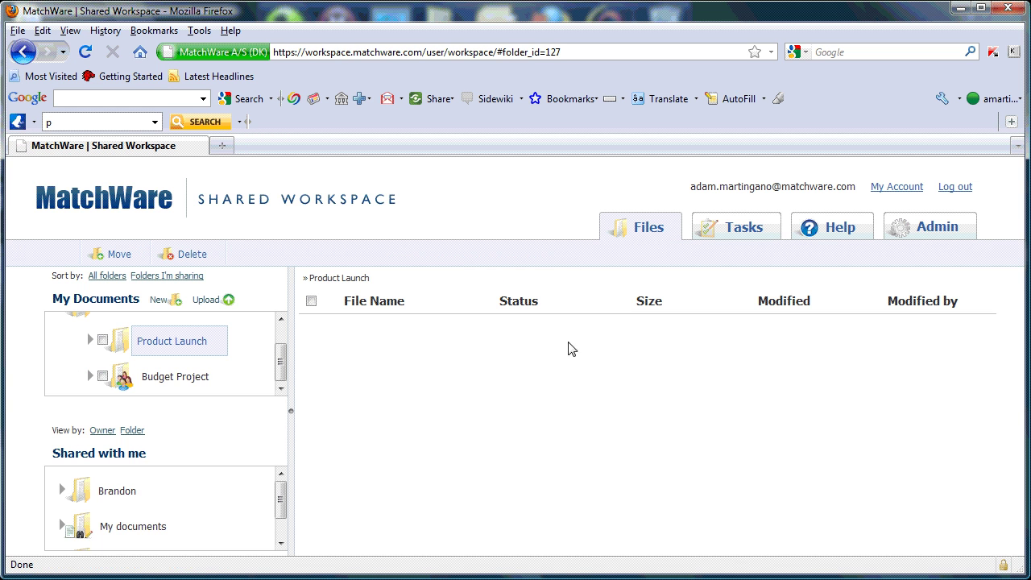
Step: Open the Budget Project folder and view the members who have access to the moved Product Launch file
mouse_move(173, 384)
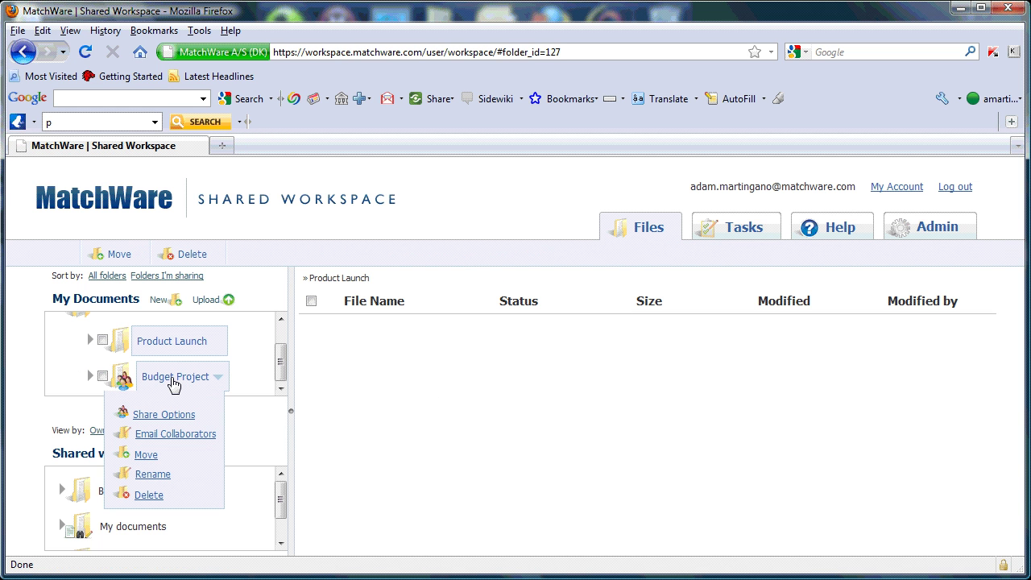
click(173, 384)
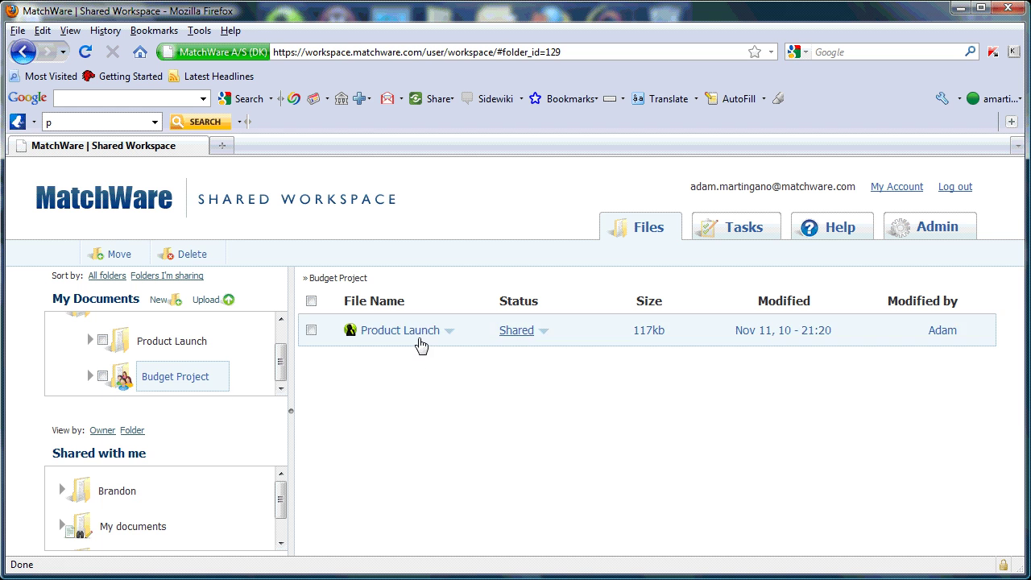
click(544, 331)
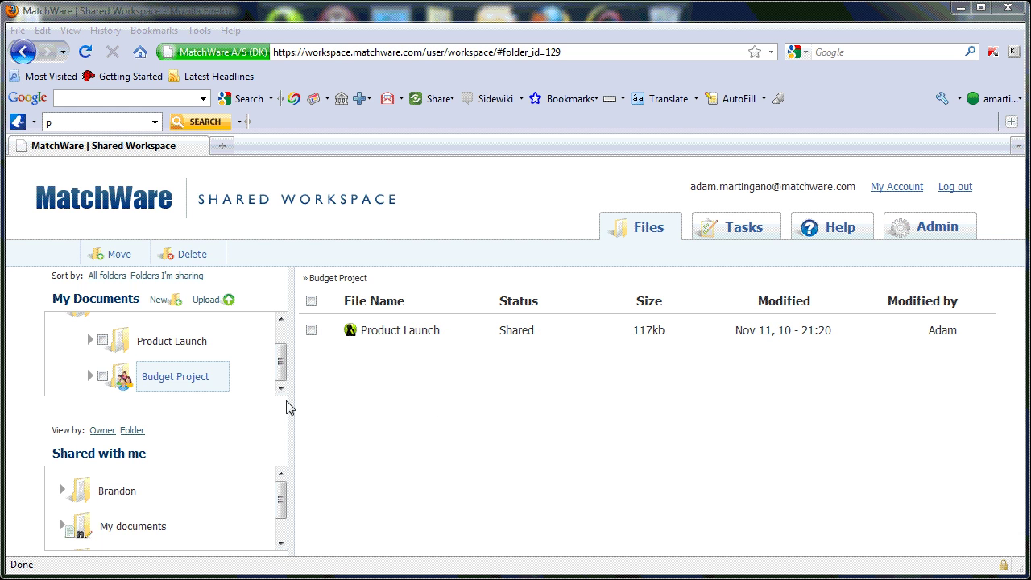
mouse_move(189, 387)
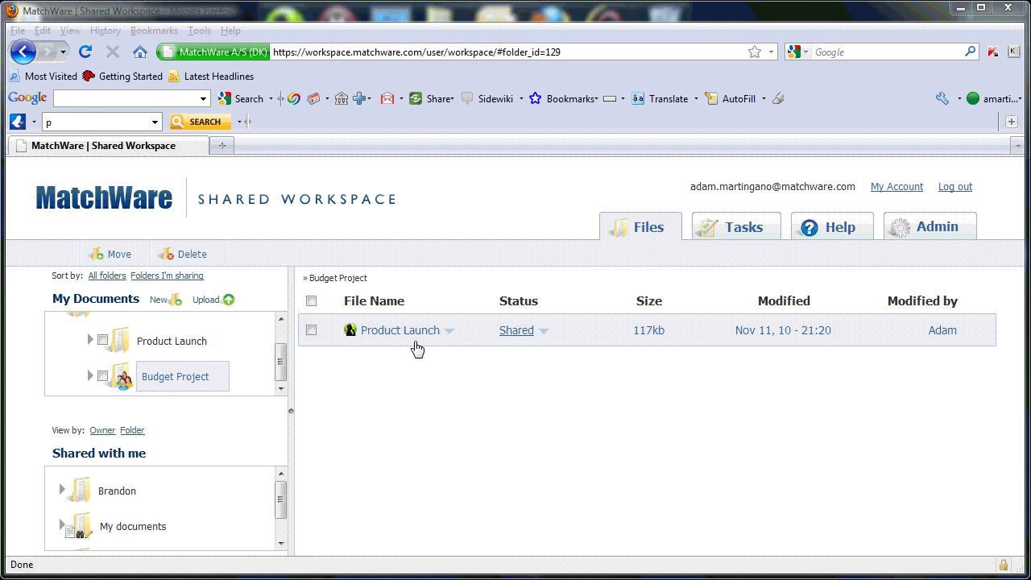
click(544, 332)
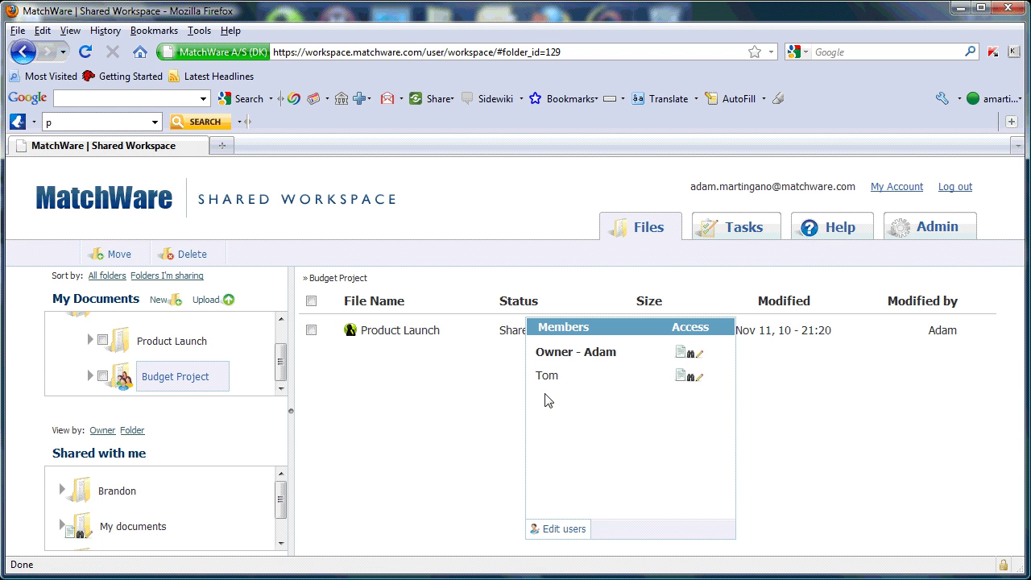
Step: Add the seventh listed internal user to the Budget Project folder's sharing with edit access, save, and send that user the invitation email
click(218, 378)
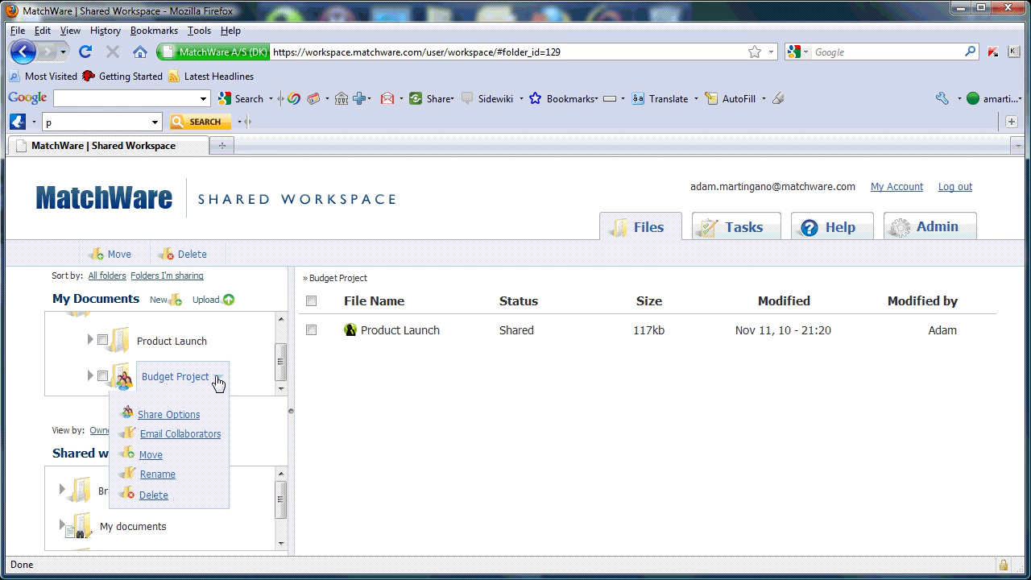
click(168, 415)
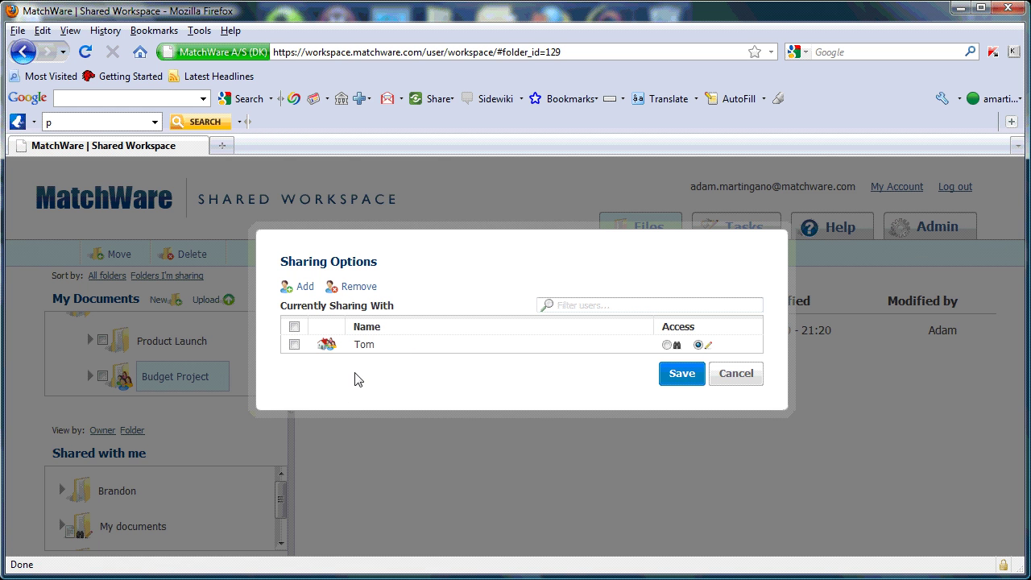
click(304, 288)
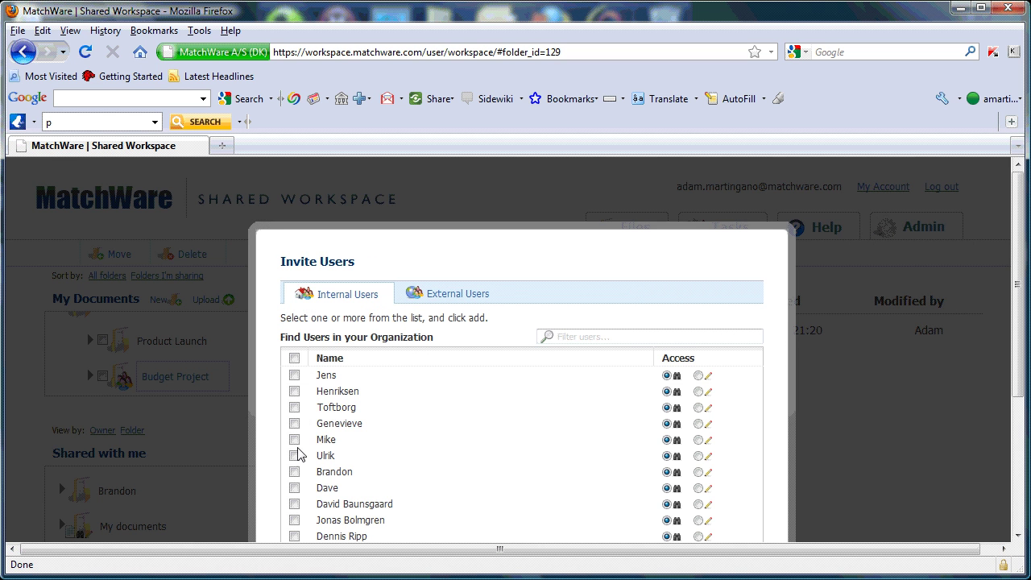
click(294, 472)
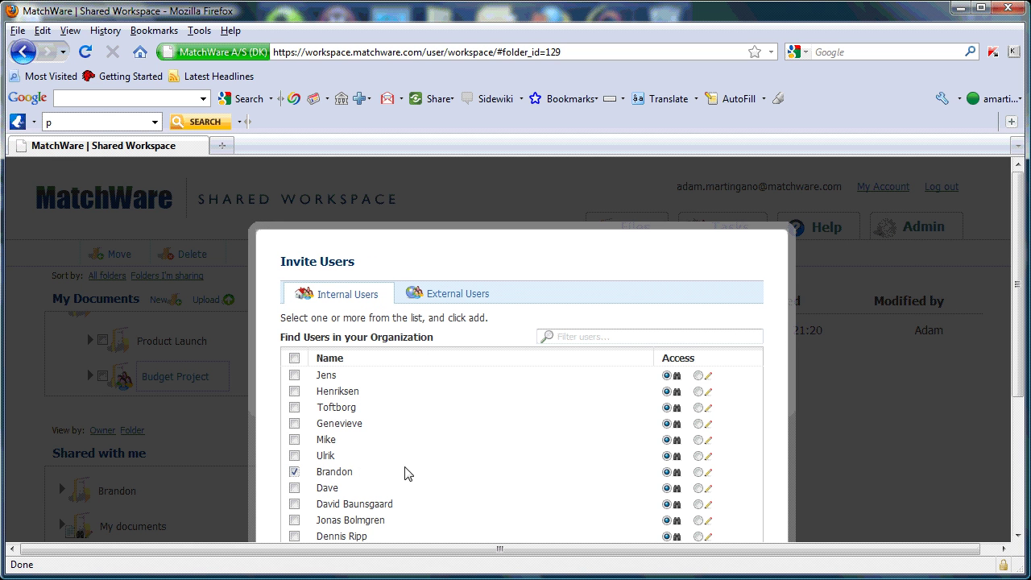
click(698, 472)
scroll(625, 477, down, 5)
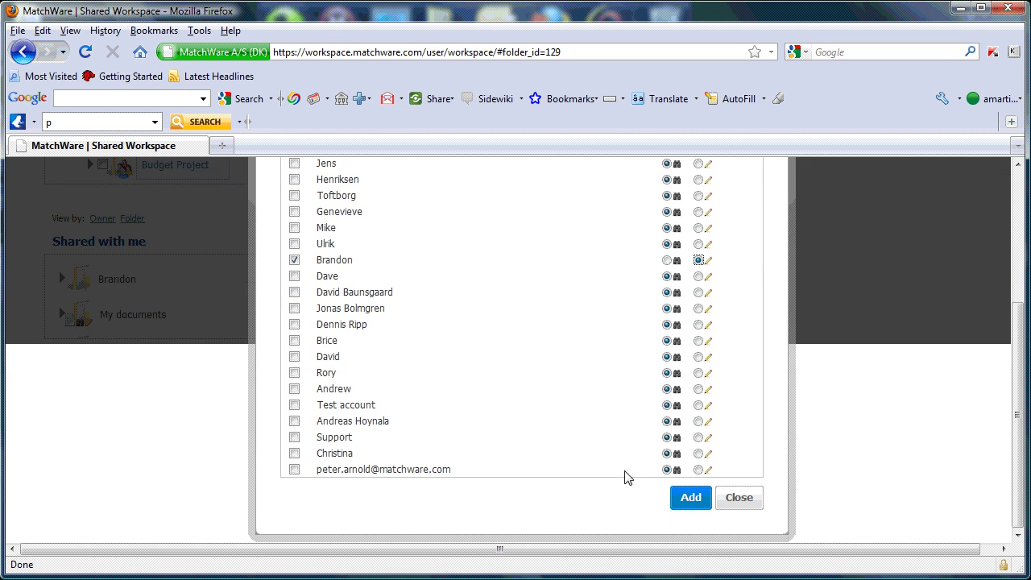
click(687, 500)
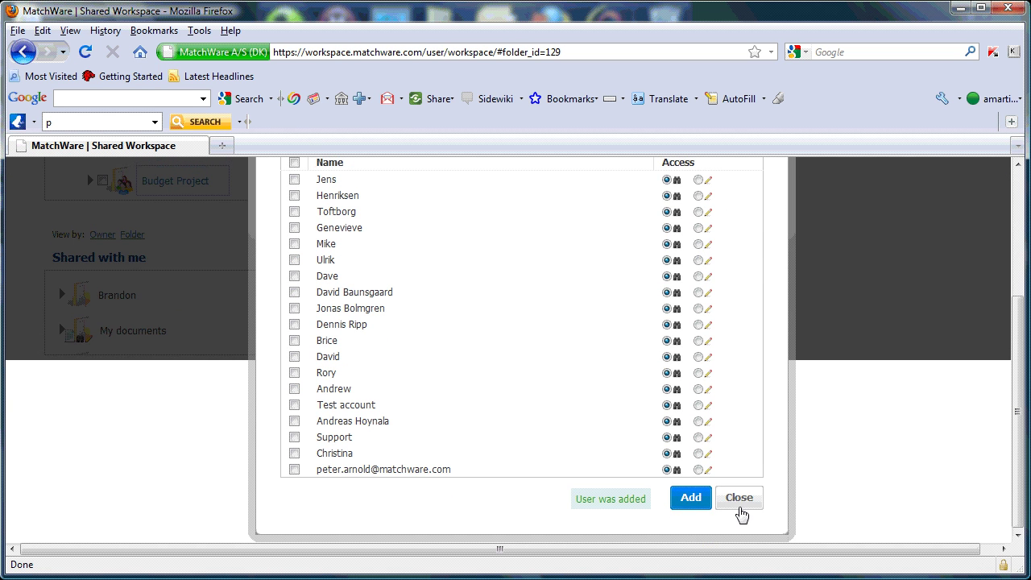
click(739, 498)
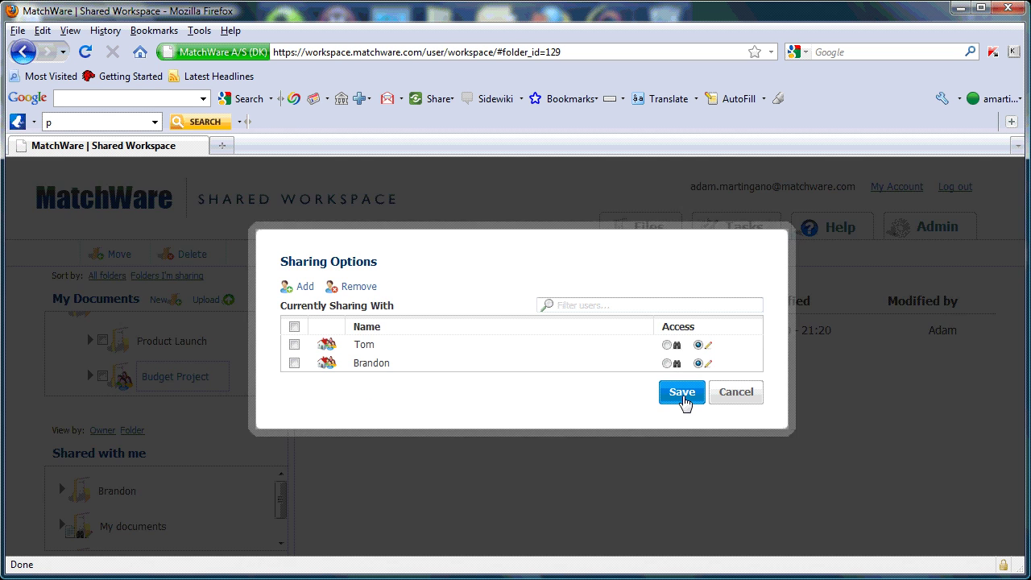
click(683, 395)
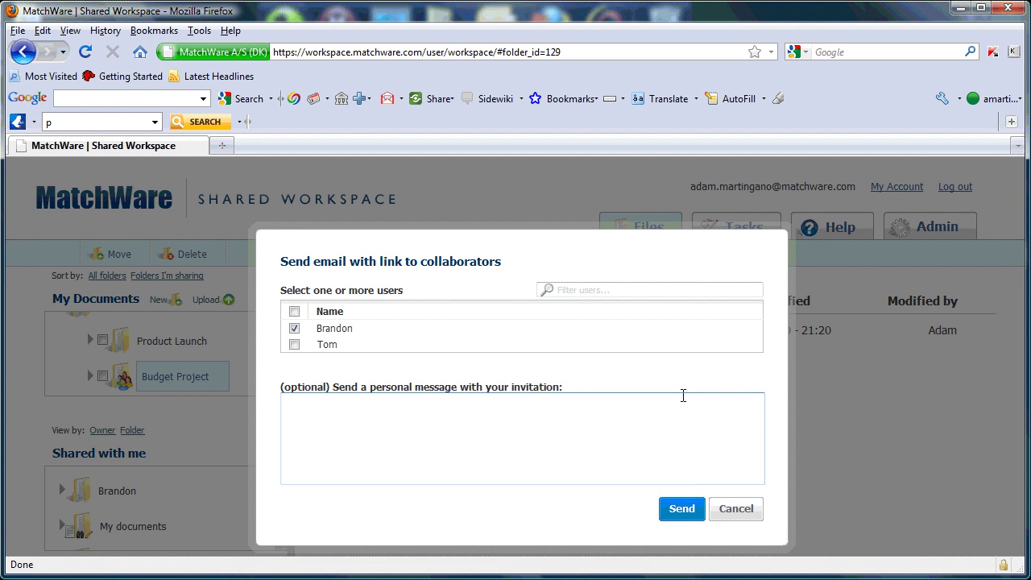
click(682, 508)
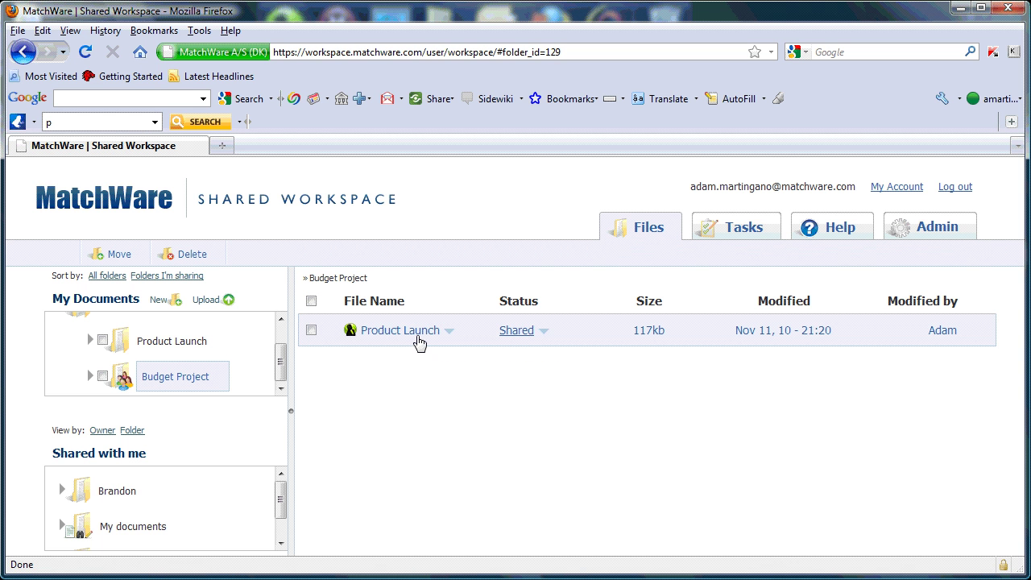
Step: Compare the Budget Project folder's sharing list with the members who have access to the Product Launch file
click(543, 333)
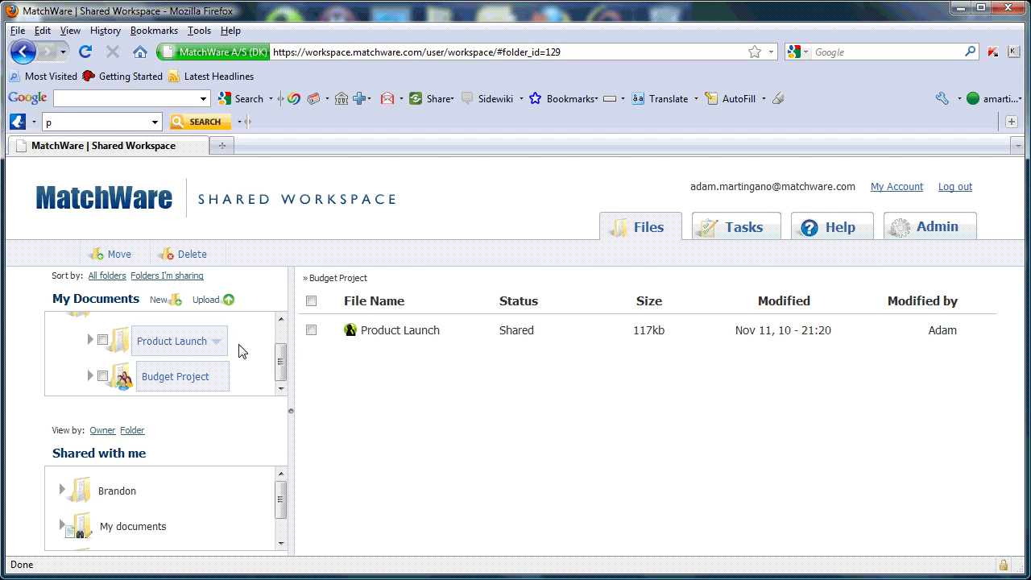
click(208, 383)
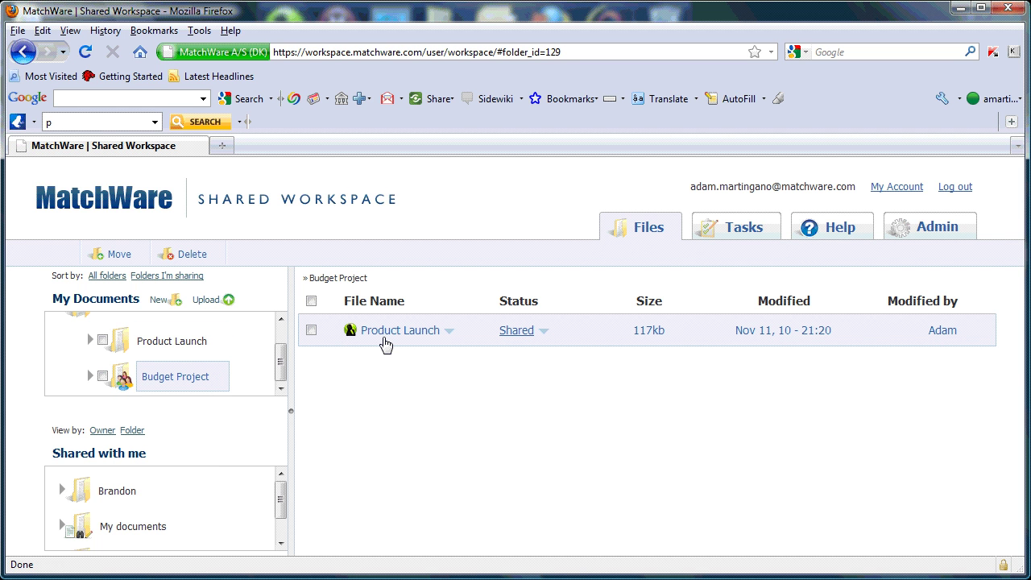
click(220, 378)
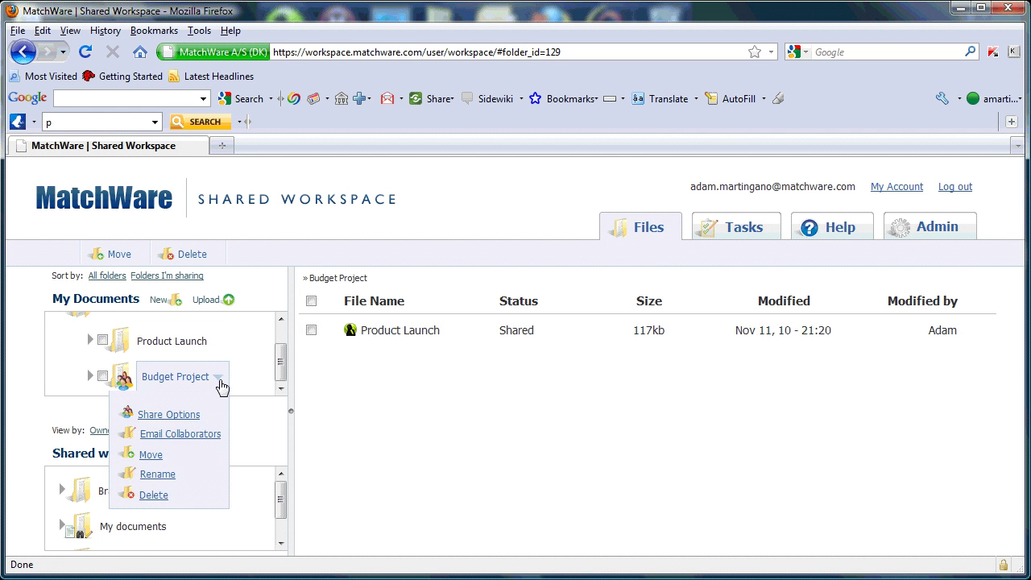
click(186, 415)
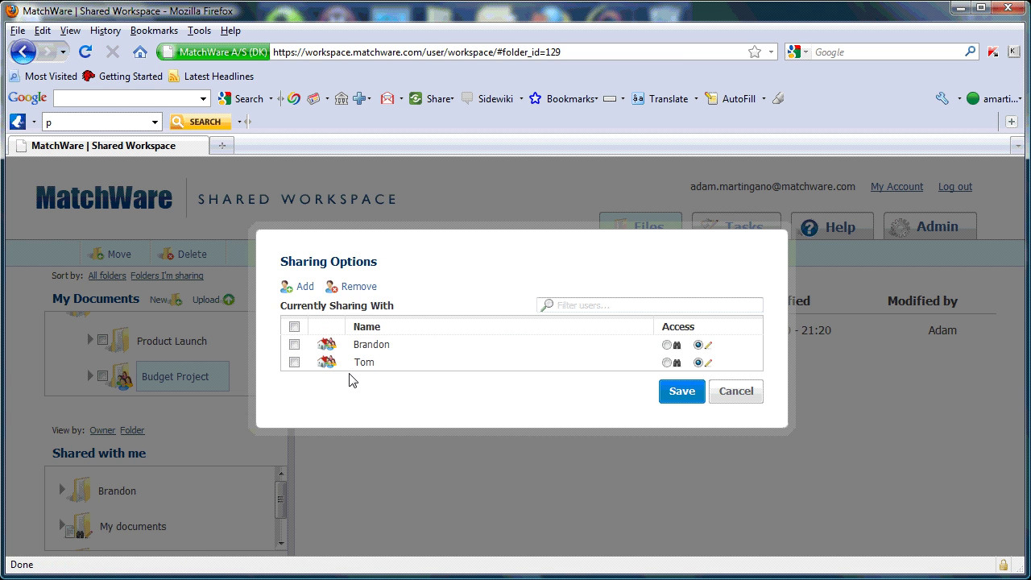
click(736, 401)
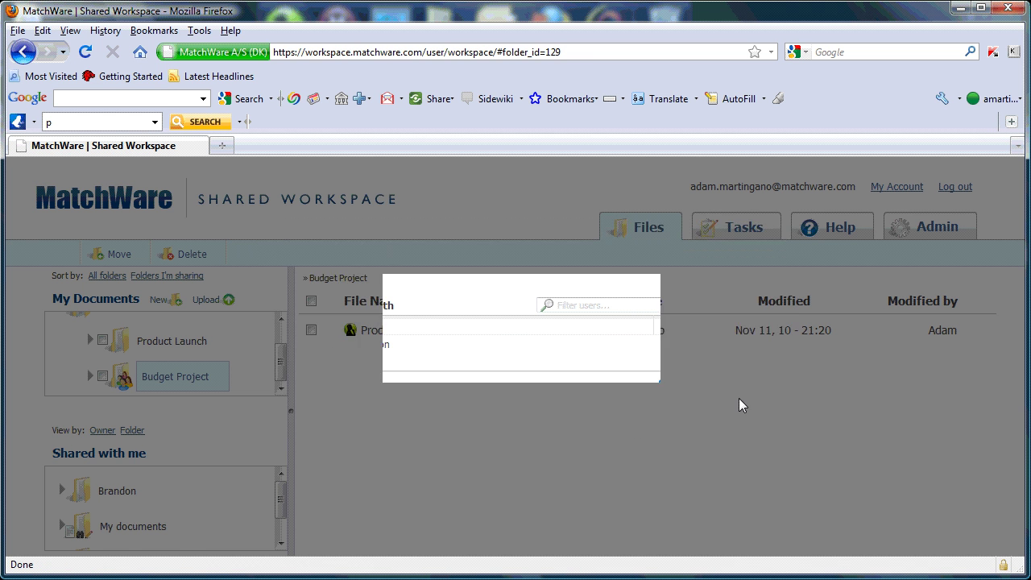
click(541, 335)
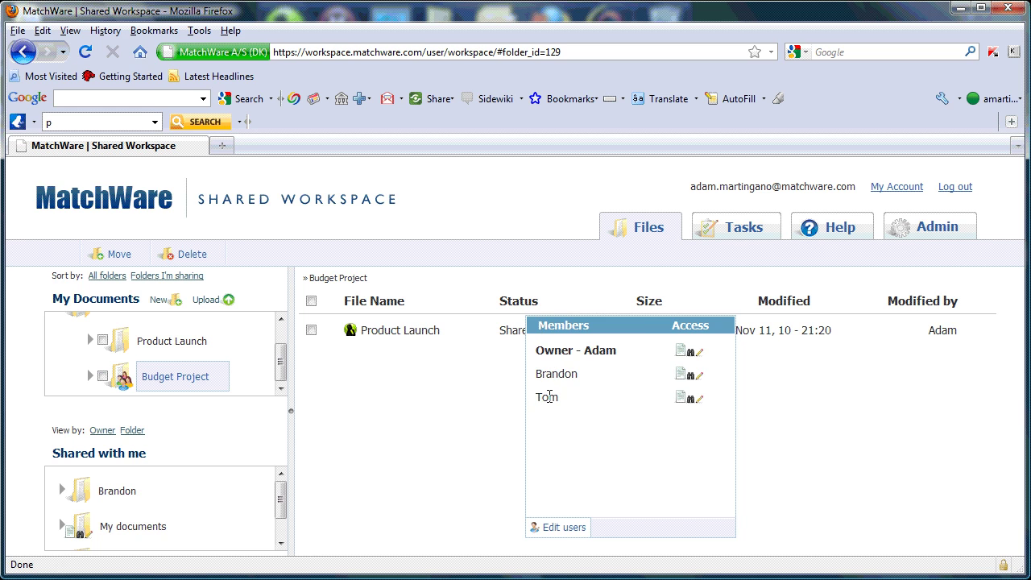